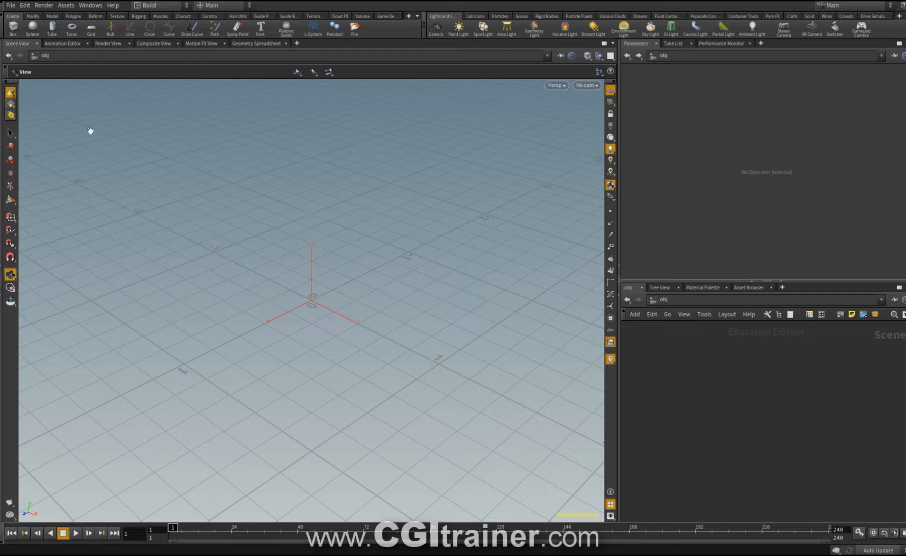
- Create a sphere at the origin with 3 rows and 6 columns, and return to object level
{"action": "left_click", "coordinate": [33, 30]}
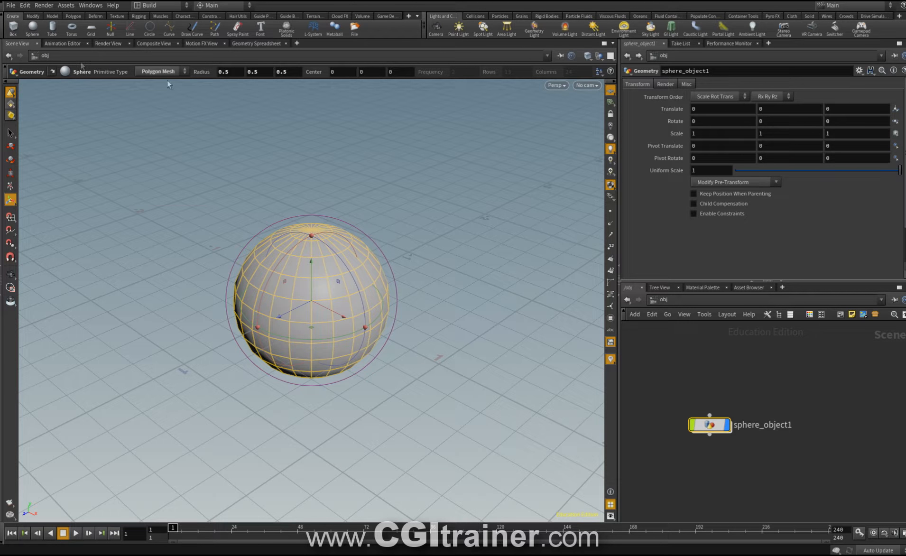
{"action": "double_click", "coordinate": [718, 426]}
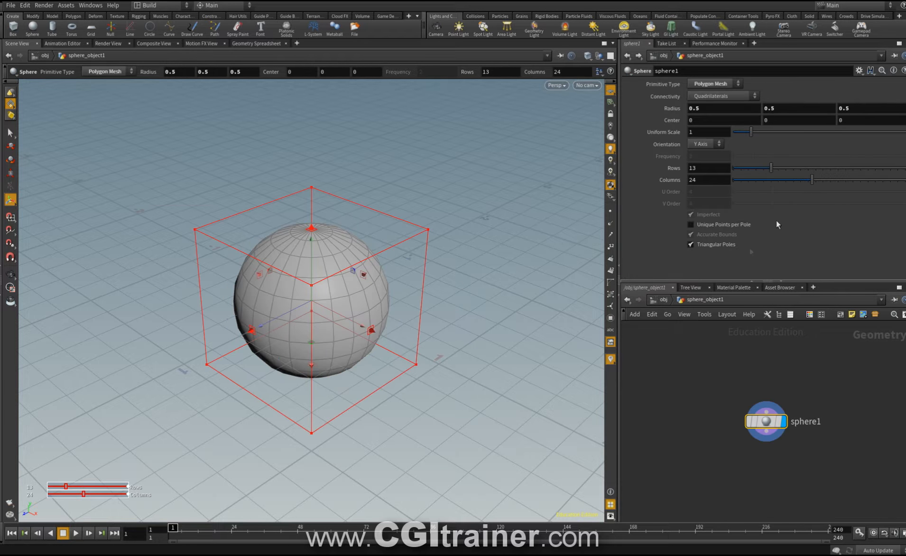
{"action": "left_click_drag", "start_coordinate": [771, 169], "coordinate": [733, 167]}
{"action": "left_click_drag", "start_coordinate": [808, 185], "coordinate": [745, 181]}
{"action": "key", "text": "s"}
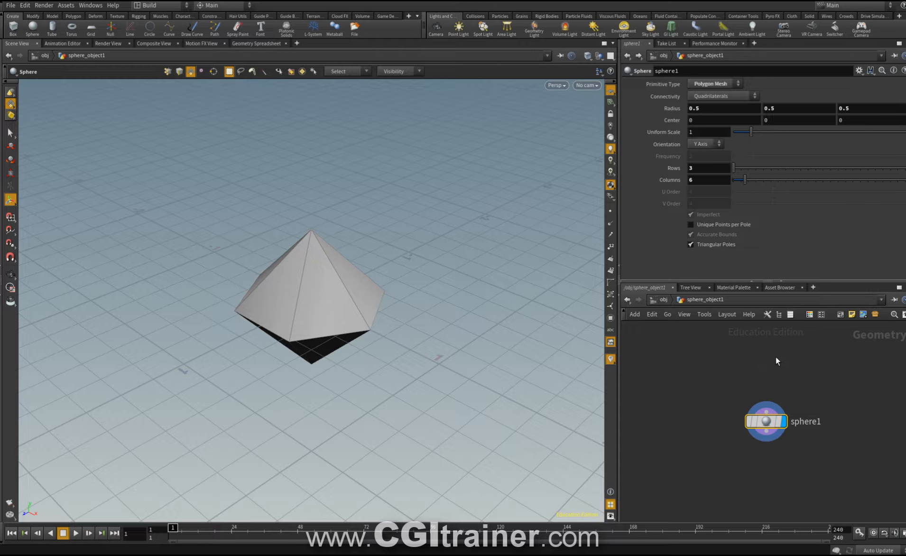
{"action": "key", "text": "u"}
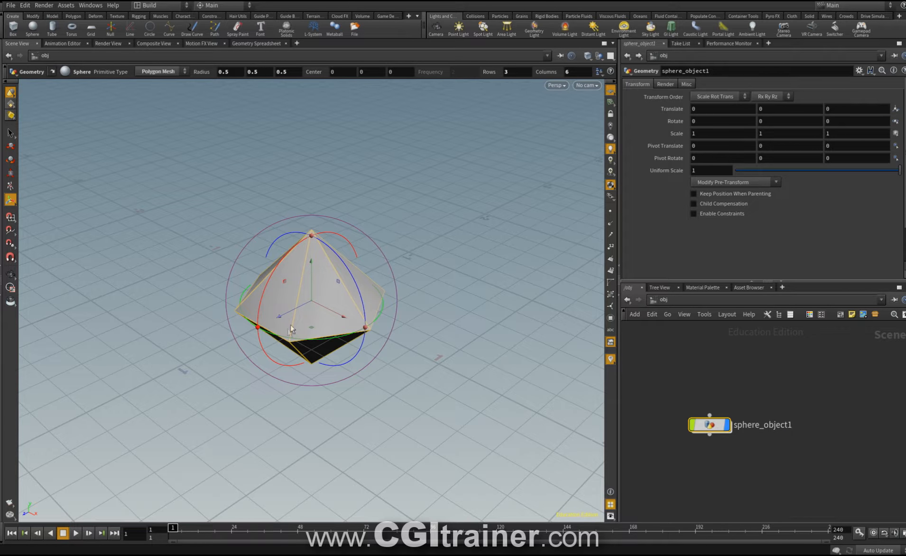
- Move the shape's pivot to its lowest point using point snapping, giving a pivot translate Y of -0.5
{"action": "left_click_drag", "start_coordinate": [267, 370], "coordinate": [292, 335], "text": "alt"}
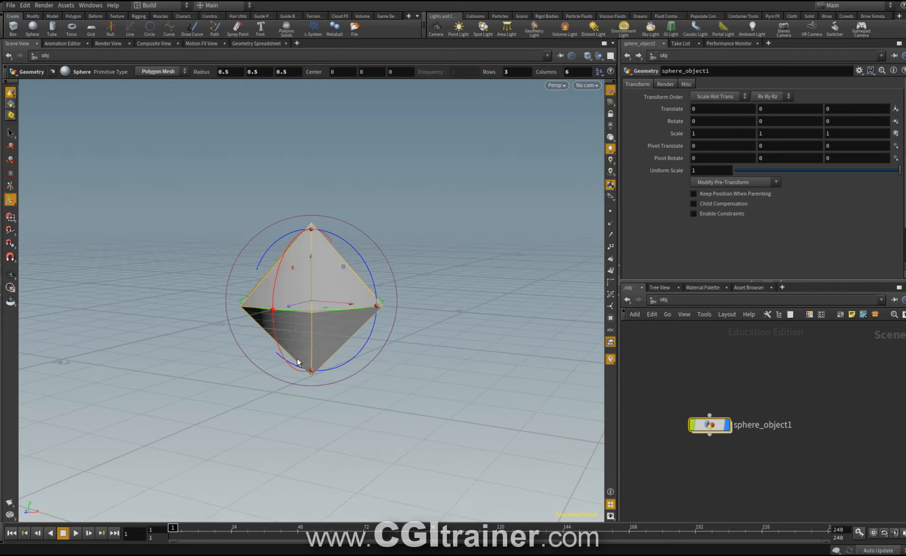
{"action": "key", "text": "x"}
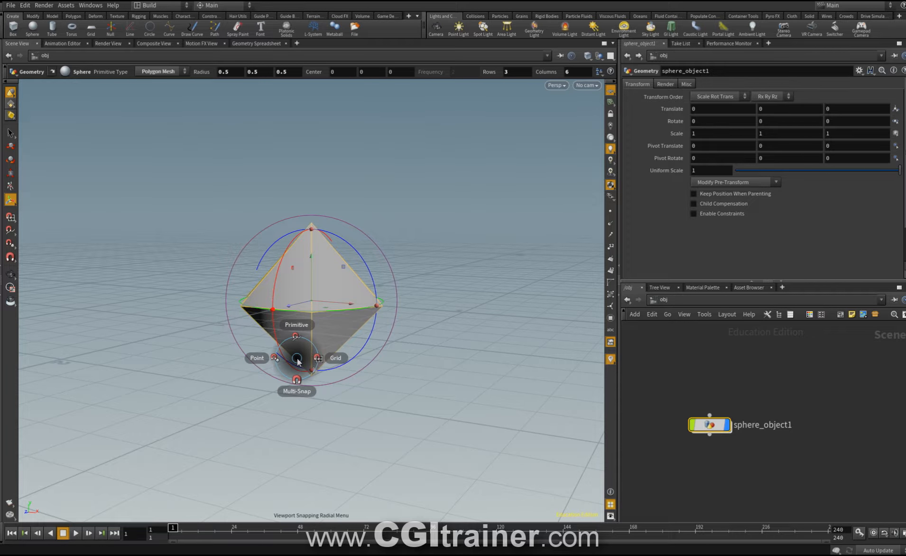
{"action": "left_click", "coordinate": [254, 362]}
{"action": "key", "text": "Insert"}
{"action": "left_click_drag", "start_coordinate": [312, 303], "coordinate": [312, 378]}
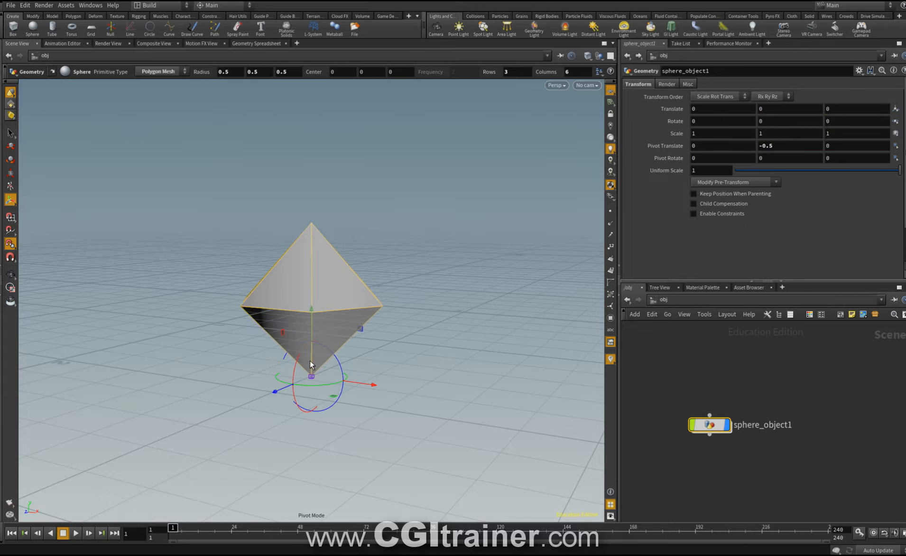
{"action": "key", "text": "Insert"}
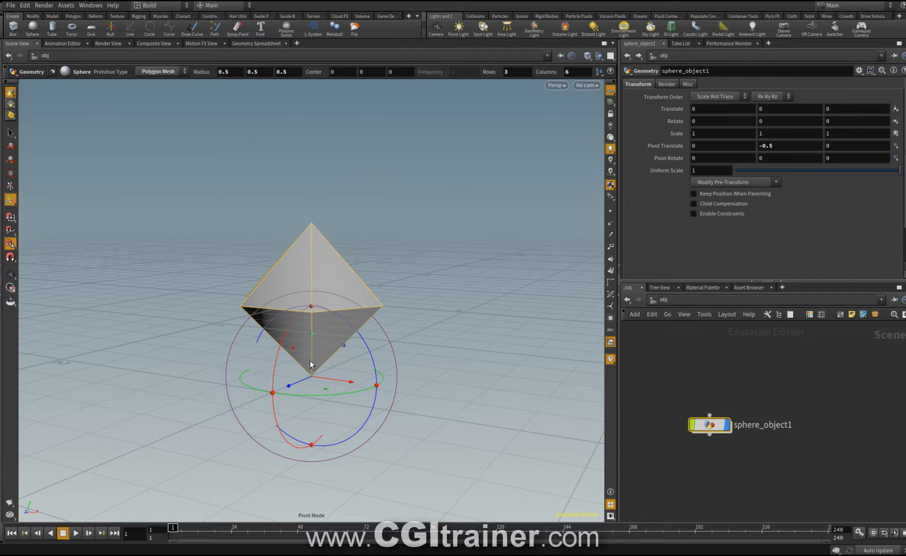
- Use grid snapping to place the shape's lower tip on the grid origin, at translate Y 0.5
{"action": "key", "text": "x"}
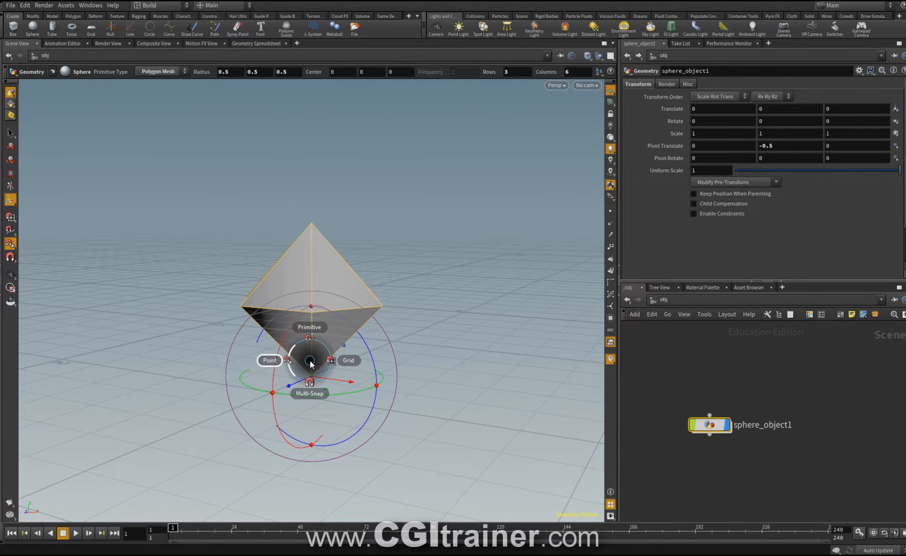
{"action": "left_click", "coordinate": [352, 373]}
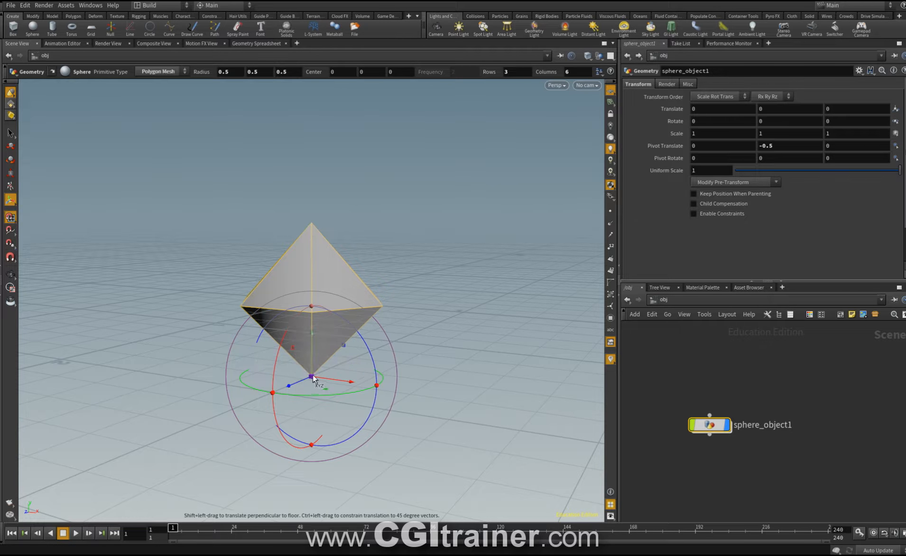
{"action": "left_click_drag", "start_coordinate": [312, 377], "coordinate": [312, 302]}
{"action": "key", "text": "x"}
{"action": "left_click", "coordinate": [352, 308]}
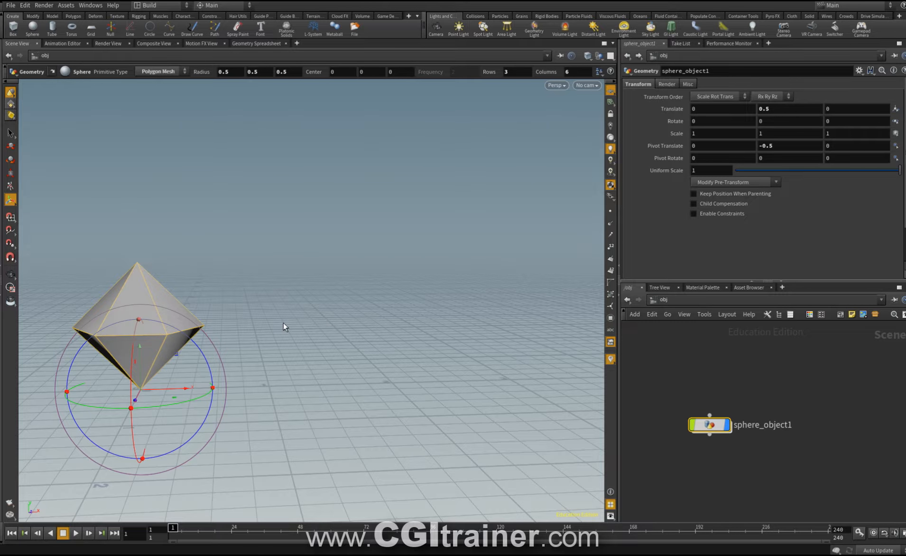
- Key the shape's translation at frame 1, and key it at frame 50 moved to about X 1.33, Y 1.82
{"action": "key", "text": "shift+t"}
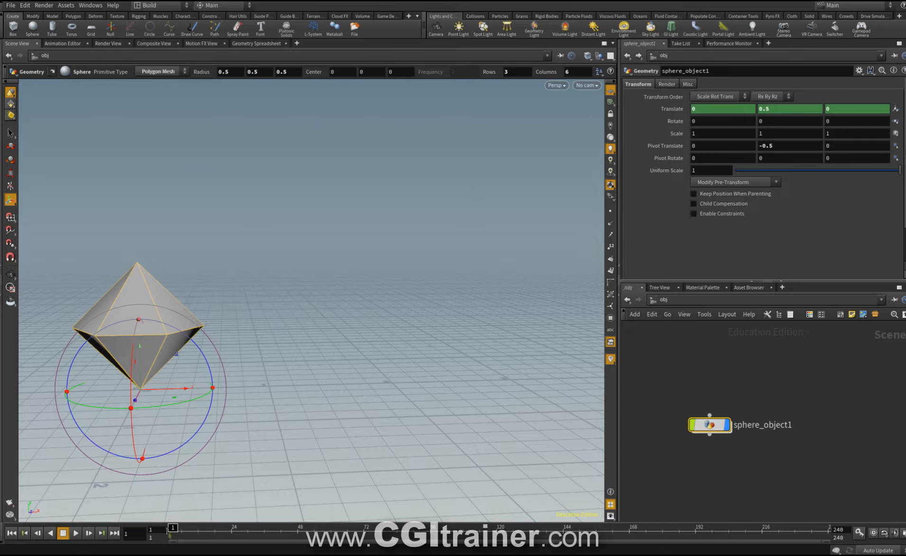
{"action": "left_click", "coordinate": [137, 534]}
{"action": "type", "text": "50"}
{"action": "key", "text": "Return"}
{"action": "left_click_drag", "start_coordinate": [182, 410], "coordinate": [347, 185]}
{"action": "key", "text": "r"}
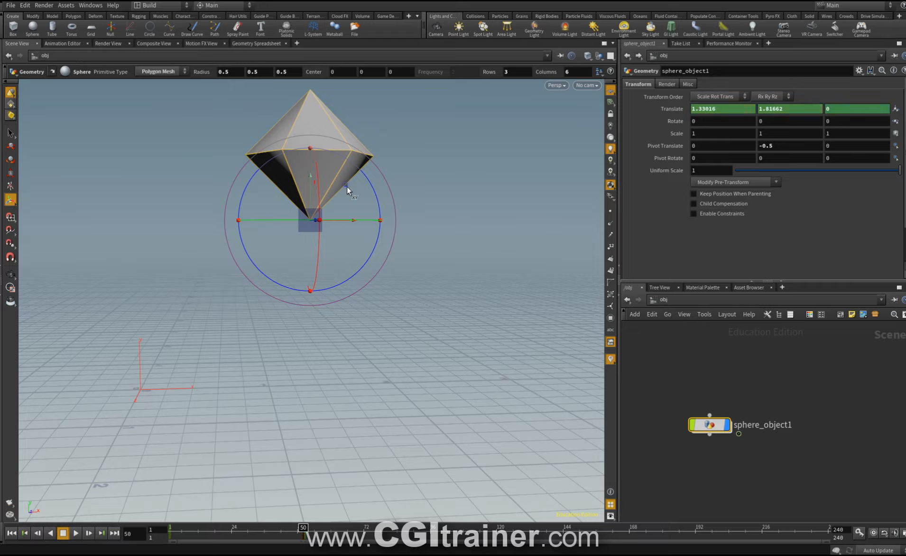
- At frame 100, move the shape with grid snapping to translate 3, 0.5, 0 and key its translation
{"action": "left_click_drag", "start_coordinate": [140, 537], "coordinate": [96, 521]}
{"action": "type", "text": "100"}
{"action": "key", "text": "Return"}
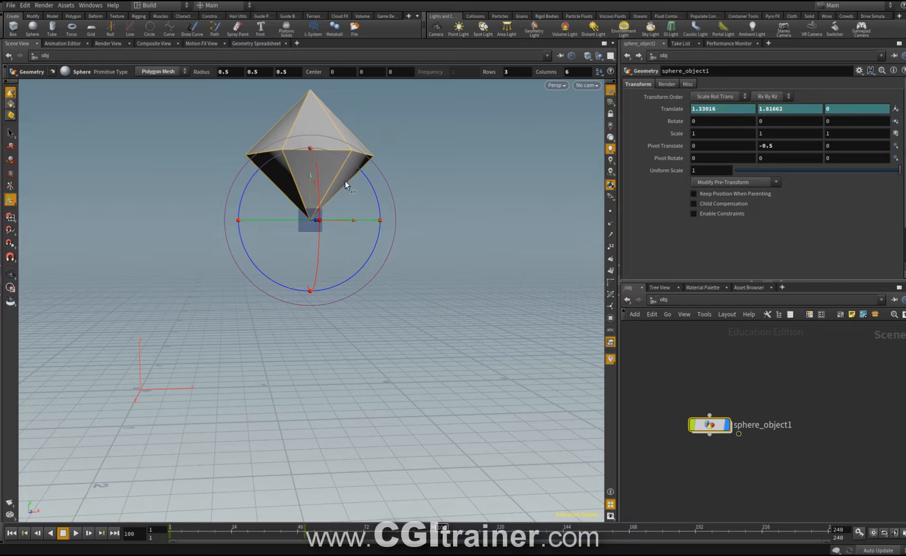
{"action": "left_click_drag", "start_coordinate": [345, 184], "coordinate": [544, 334]}
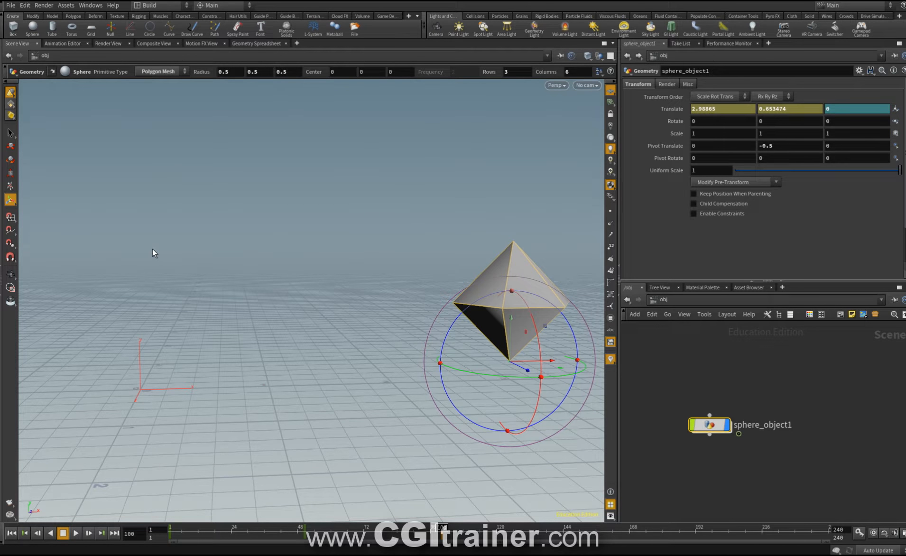
{"action": "key", "text": "x"}
{"action": "left_click", "coordinate": [193, 250]}
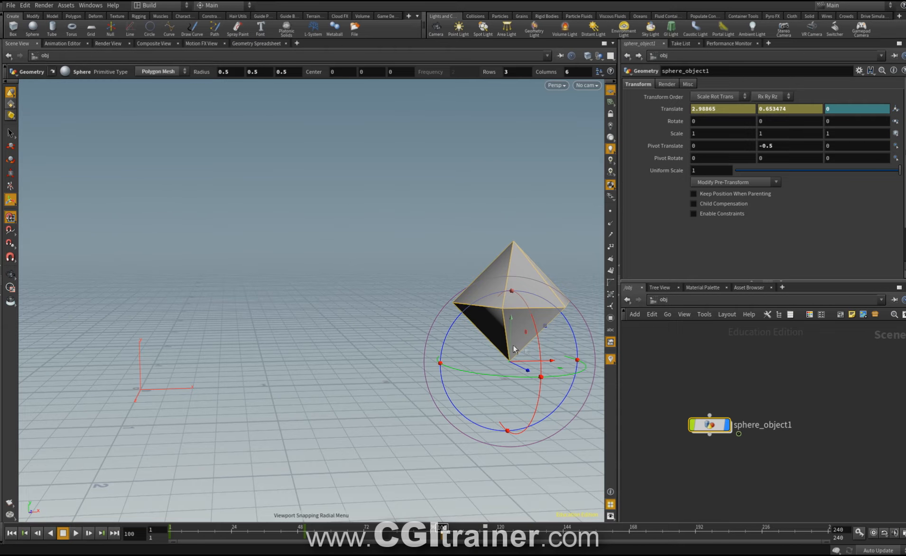
{"action": "left_click_drag", "start_coordinate": [509, 360], "coordinate": [511, 370]}
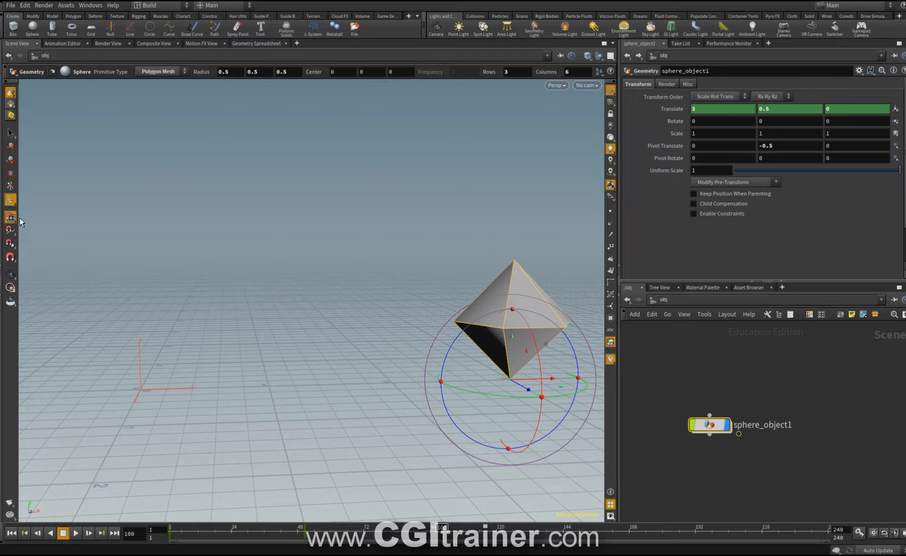
{"action": "key", "text": "k"}
- Go back to frame 1 and key the shape's rotation at 0, 0, 0
{"action": "left_click_drag", "start_coordinate": [258, 469], "coordinate": [173, 424]}
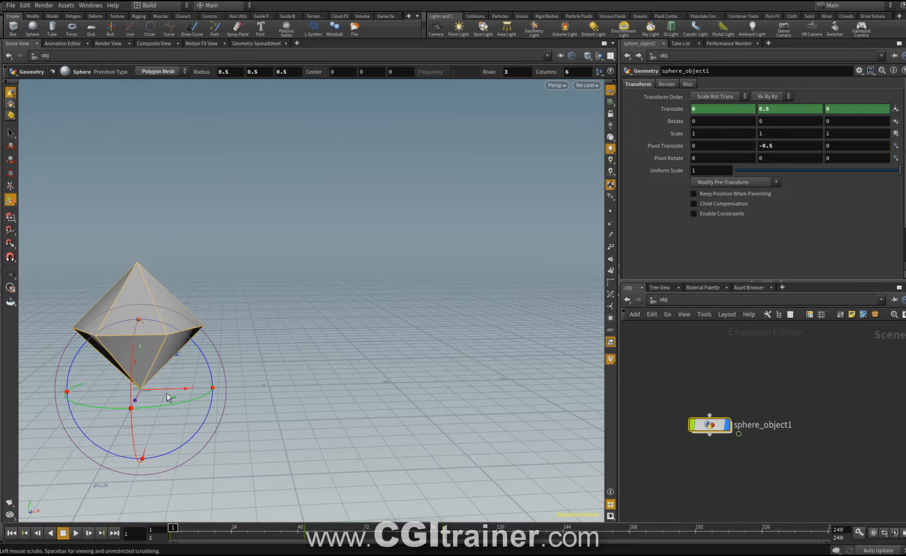
{"action": "key", "text": "r"}
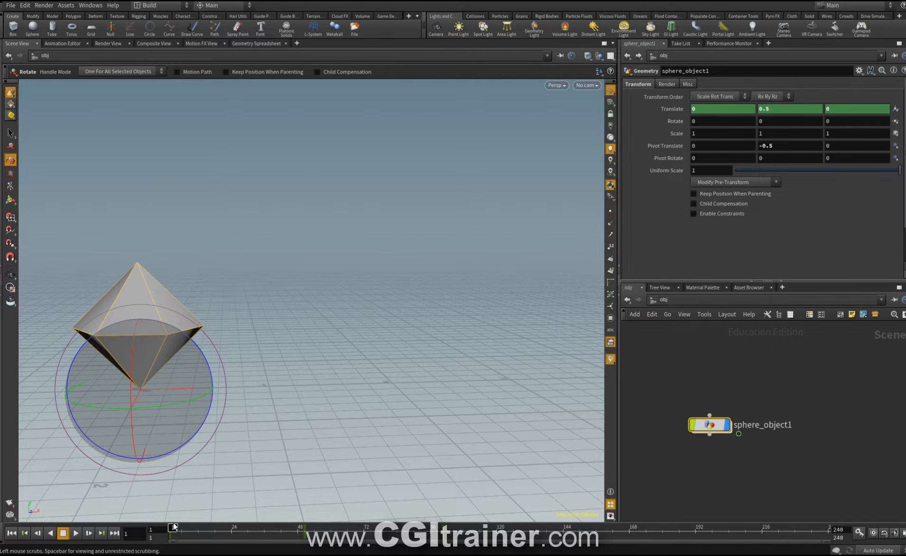
{"action": "key", "text": "k"}
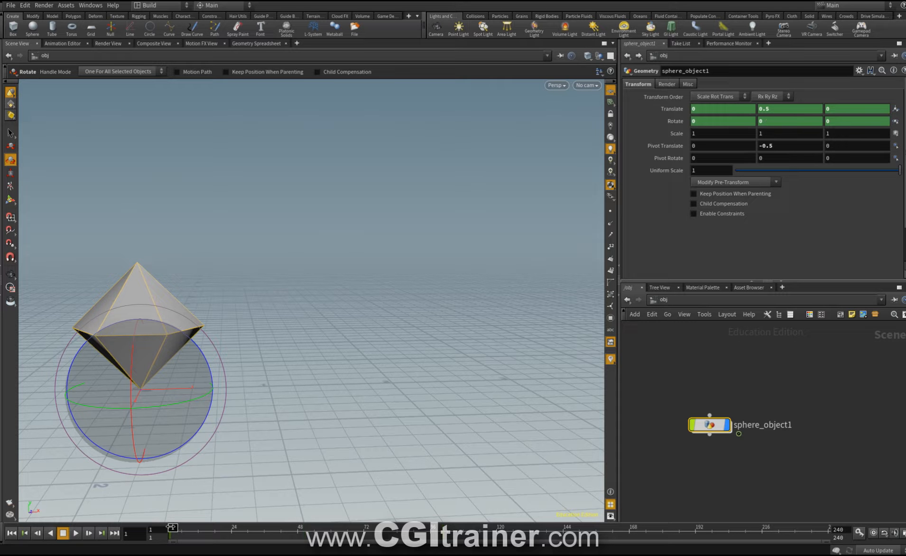
- At frame 100, rotate the shape to about -141.5 degrees around Z
{"action": "left_click_drag", "start_coordinate": [174, 527], "coordinate": [203, 528]}
{"action": "double_click", "coordinate": [129, 534]}
{"action": "type", "text": "100"}
{"action": "key", "text": "Return"}
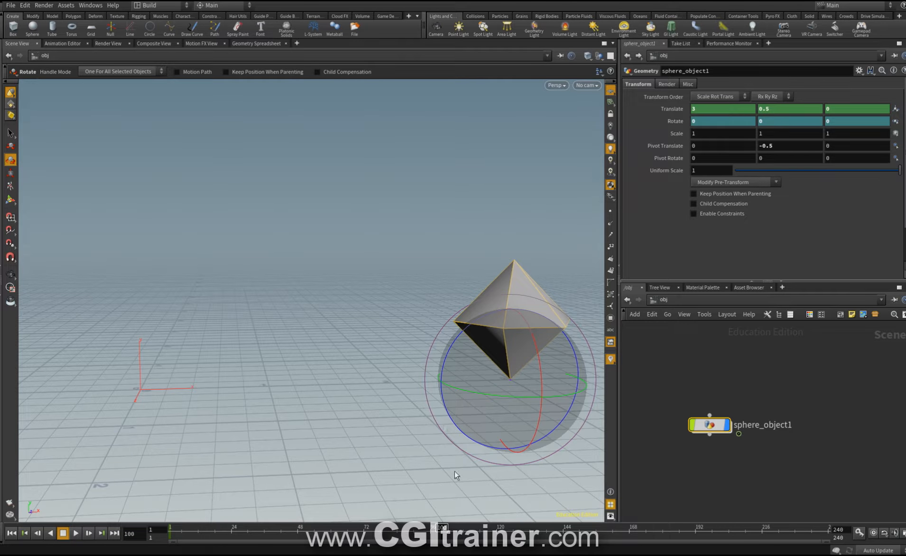
{"action": "left_click_drag", "start_coordinate": [453, 349], "coordinate": [608, 359]}
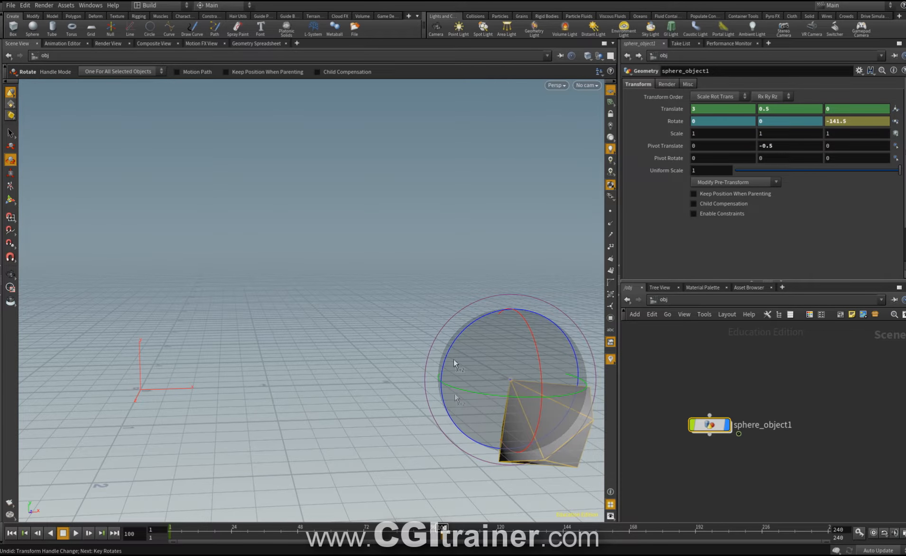
- Align the rotation handle to the object and spin the shape about its own Y axis to roughly 1976 degrees at frame 100
{"action": "key", "text": "m"}
{"action": "right_click", "coordinate": [510, 380]}
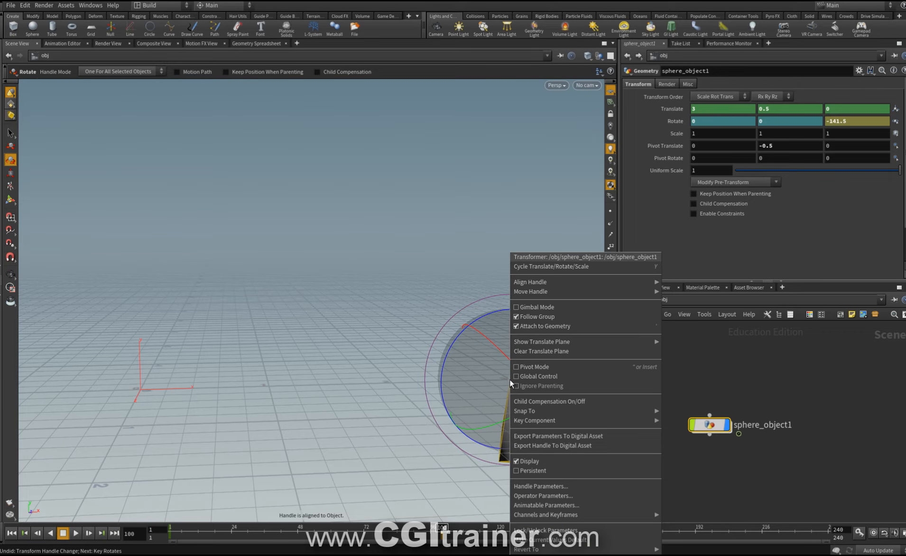
{"action": "mouse_move", "coordinate": [553, 281]}
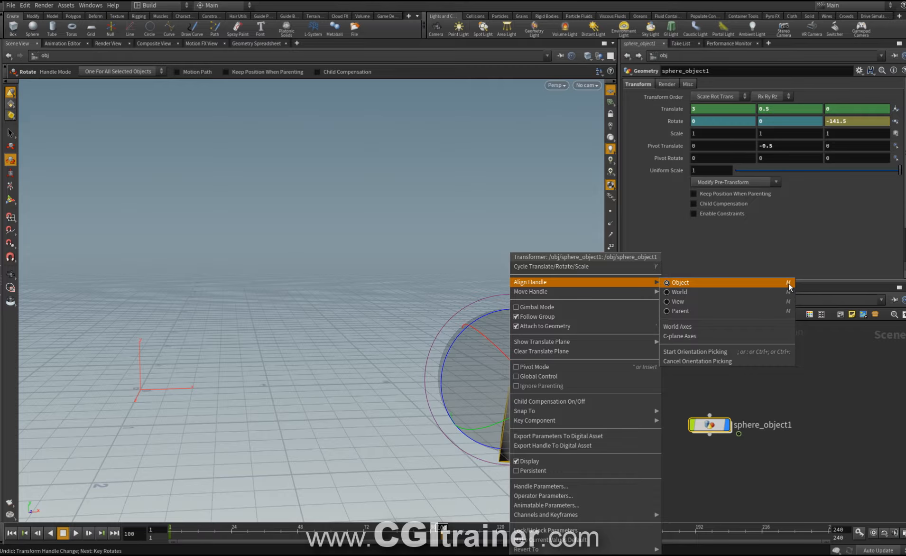
{"action": "left_click_drag", "start_coordinate": [489, 426], "coordinate": [453, 402]}
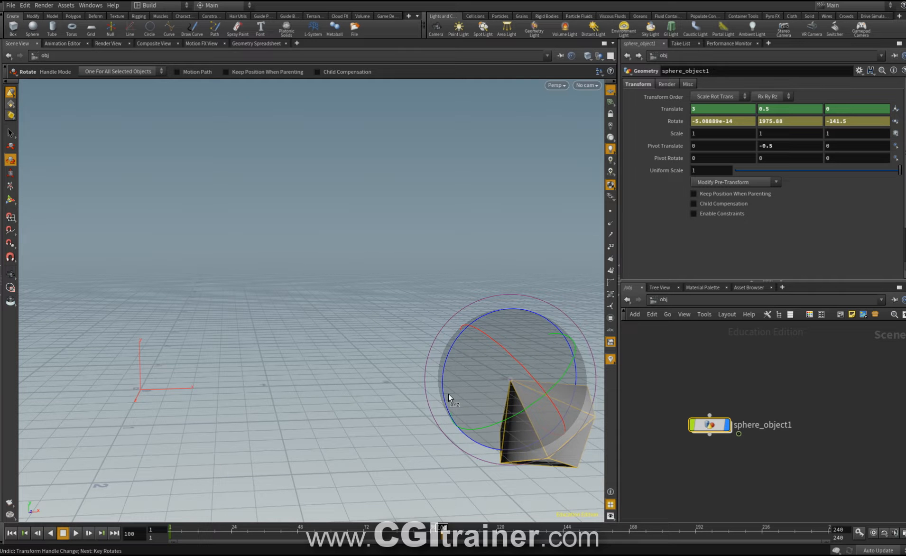
{"action": "key", "text": "k"}
{"action": "key", "text": "j"}
{"action": "left_click_drag", "start_coordinate": [449, 394], "coordinate": [321, 449]}
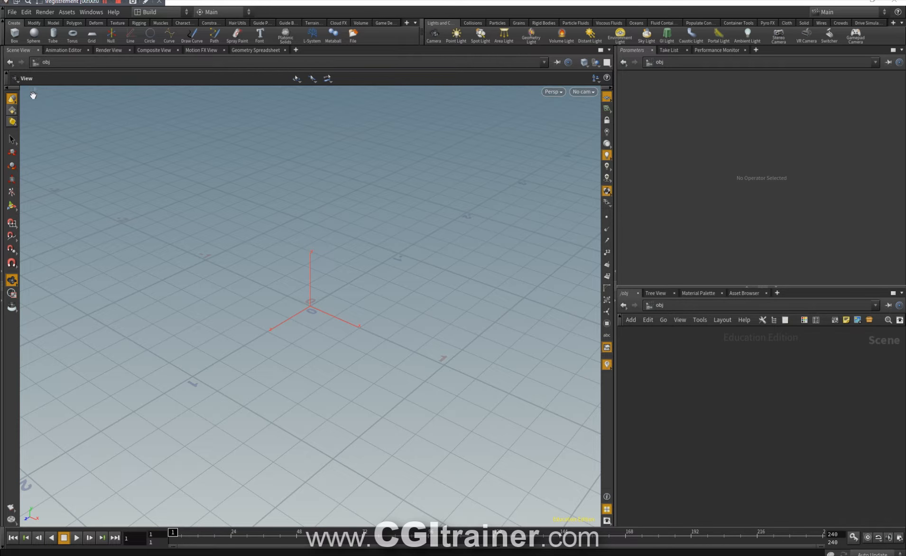
- In a new scene, create a sphere with 3 rows and 7 columns and raise it about 0.5 units in Y
{"action": "left_click", "coordinate": [33, 37], "text": "ctrl"}
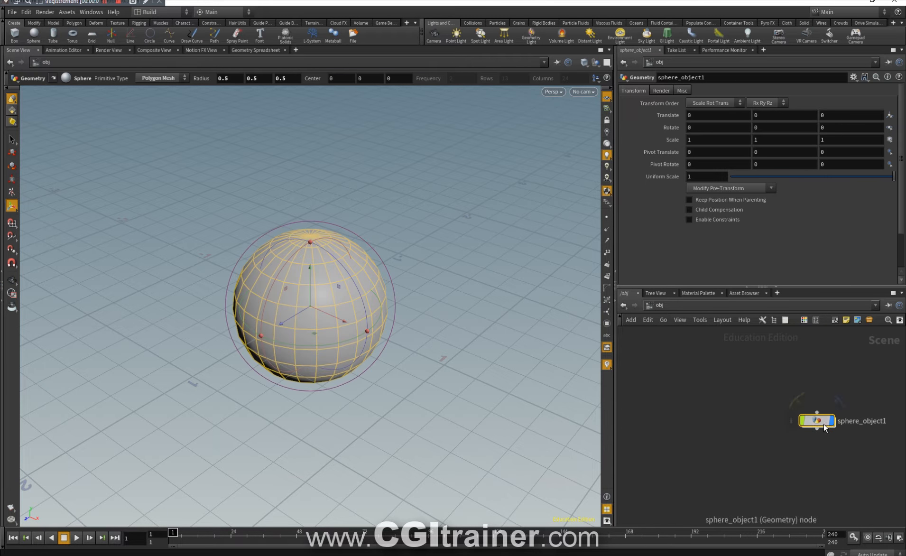
{"action": "double_click", "coordinate": [824, 423]}
{"action": "left_click_drag", "start_coordinate": [805, 190], "coordinate": [718, 176]}
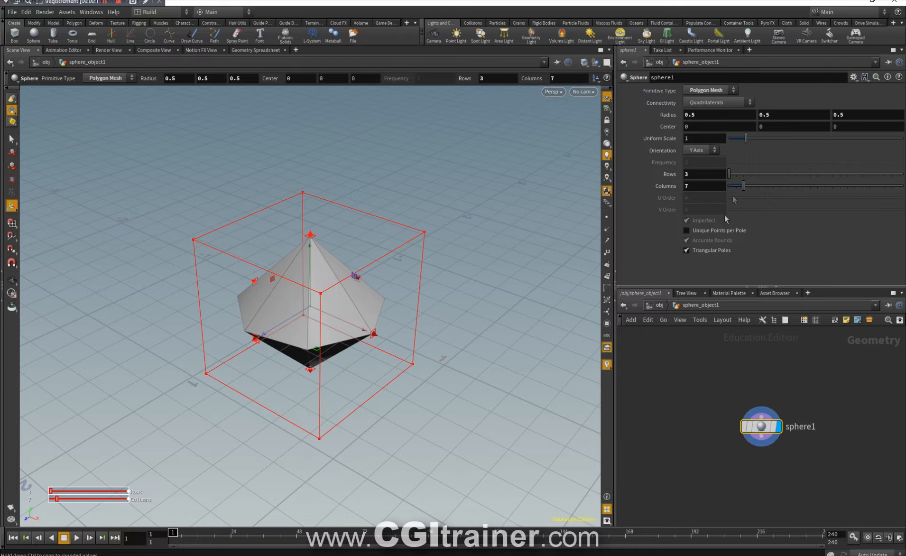
{"action": "left_click", "coordinate": [706, 382]}
{"action": "key", "text": "u"}
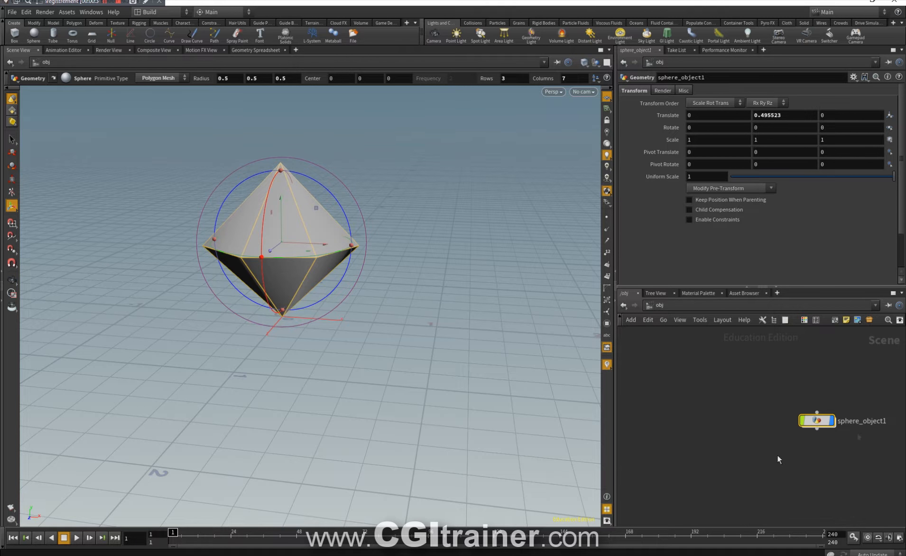
- Hide sphere_object1 in the viewport and move its node aside in the network
{"action": "left_click", "coordinate": [832, 421]}
{"action": "key", "text": "s"}
{"action": "left_click_drag", "start_coordinate": [817, 421], "coordinate": [699, 367]}
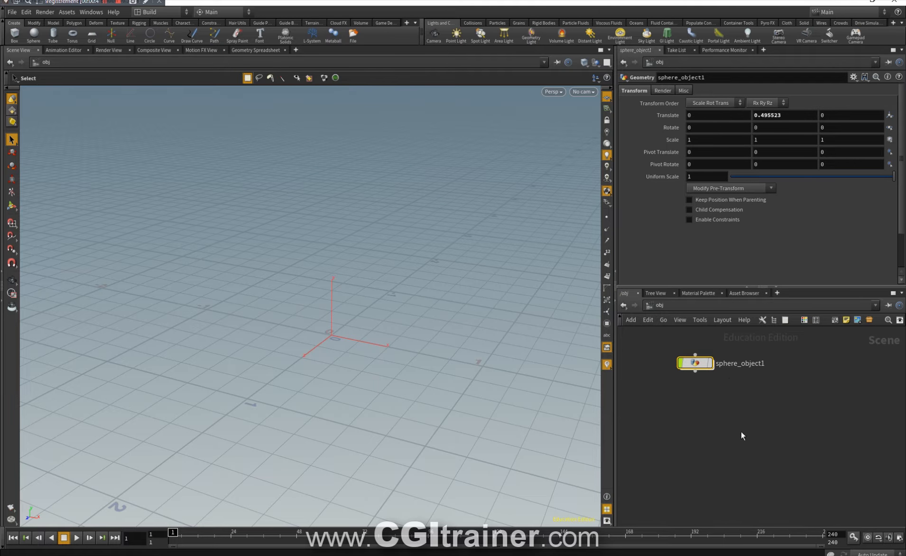
- Add a Path object to the network below sphere_object1
{"action": "left_click", "coordinate": [733, 420]}
{"action": "key", "text": "Tab"}
{"action": "type", "text": "p"}
{"action": "key", "text": "Return"}
{"action": "left_click", "coordinate": [733, 416]}
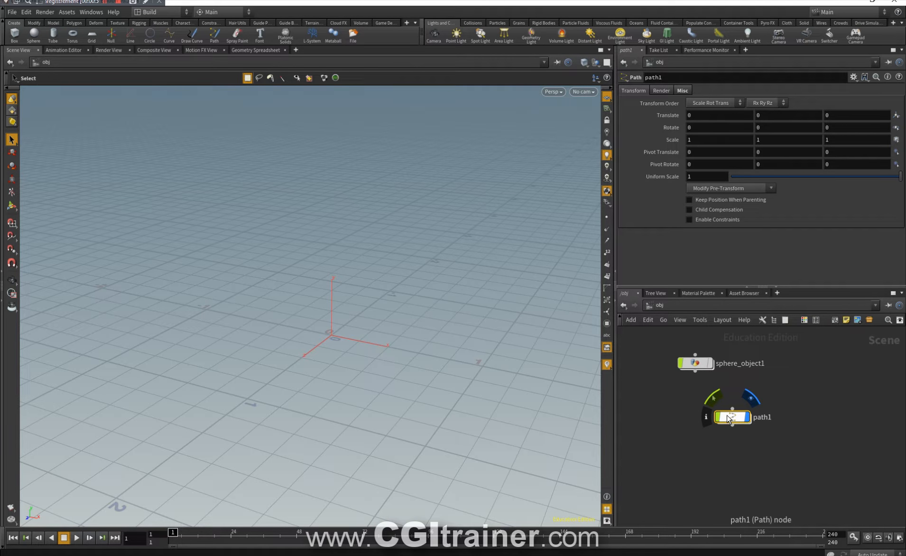
- With the Pose tool, key path1's translation at frame 1 and at frame 50, moved to about X 2.13, Y 1.81, with its motion path displayed
{"action": "left_click", "coordinate": [12, 192]}
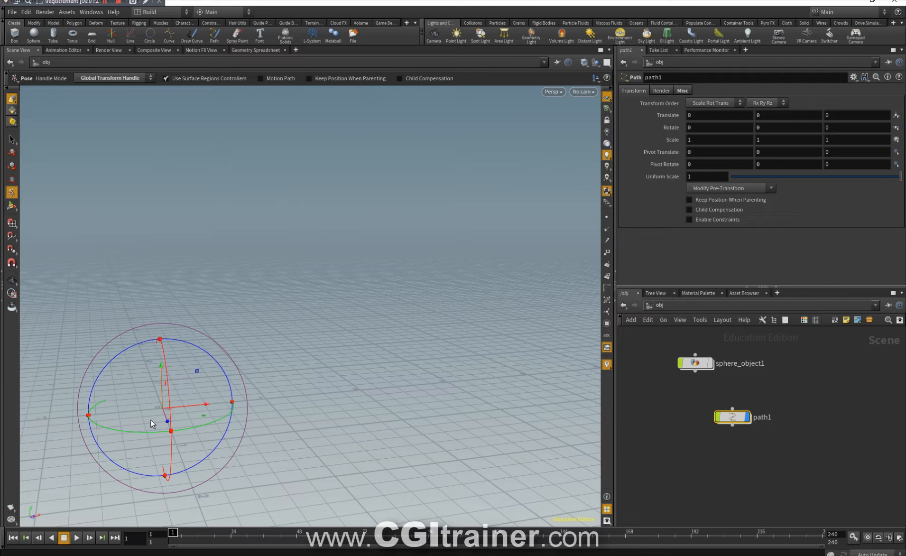
{"action": "key", "text": "k"}
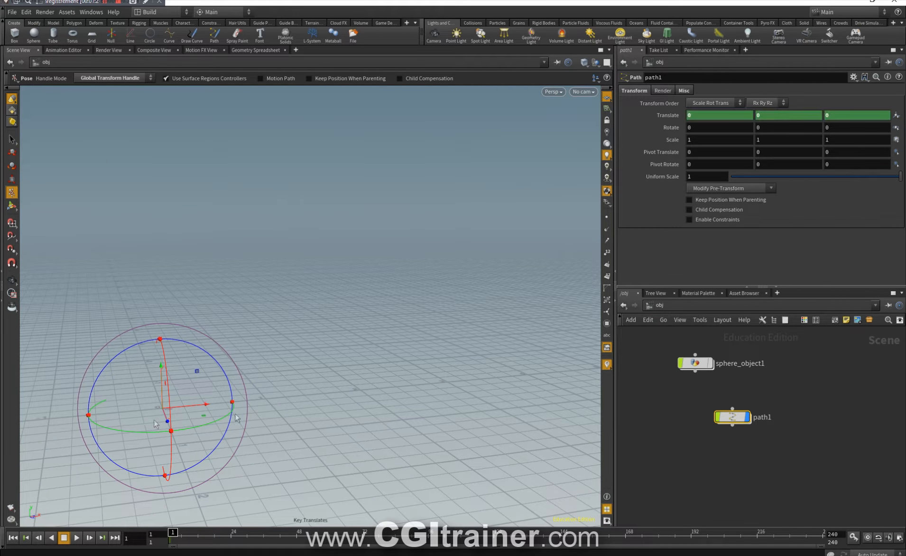
{"action": "type", "text": "50"}
{"action": "key", "text": "Return"}
{"action": "left_click_drag", "start_coordinate": [201, 370], "coordinate": [407, 178]}
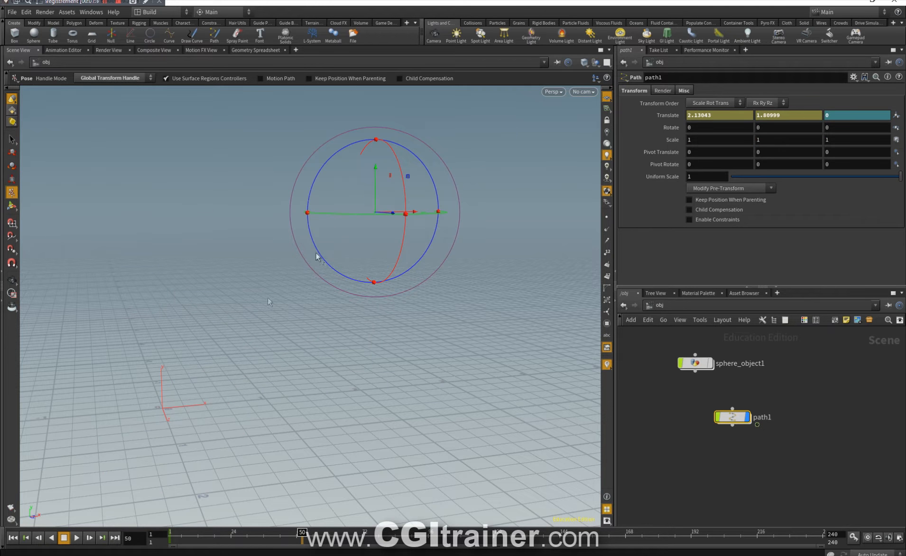
{"action": "left_click", "coordinate": [261, 78]}
{"action": "key", "text": "k"}
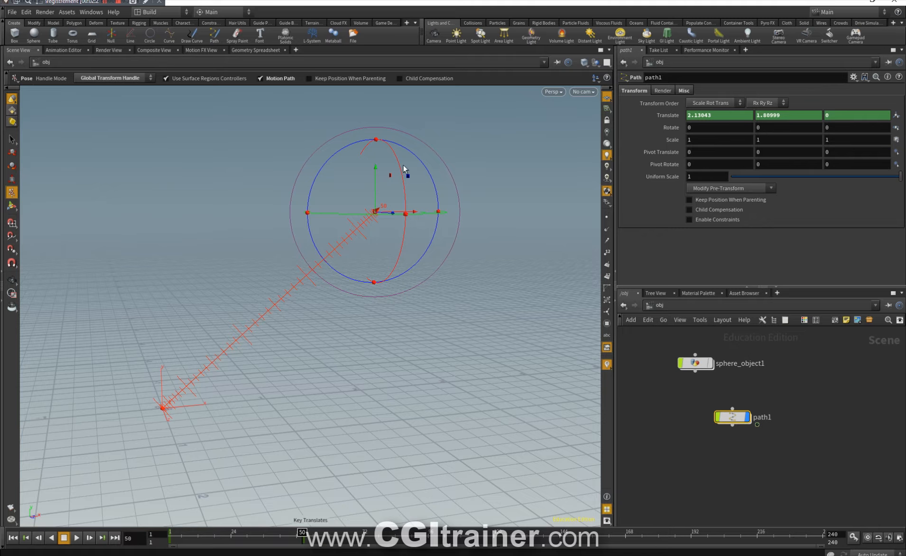
- At frame 100, move path1 to about X 4.42, Y 0.01 and keyframe its translation
{"action": "left_click", "coordinate": [143, 540]}
{"action": "type", "text": "100"}
{"action": "key", "text": "Return"}
{"action": "left_click_drag", "start_coordinate": [387, 210], "coordinate": [591, 343]}
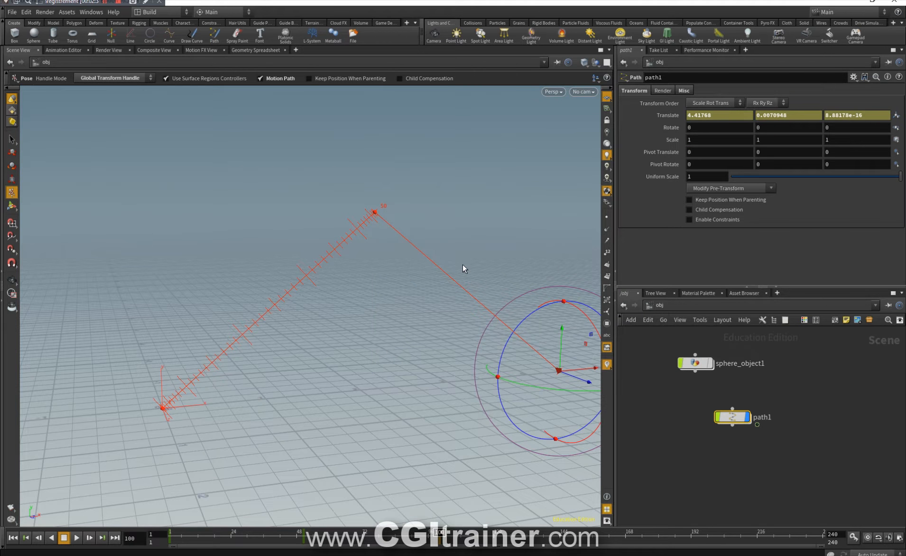
{"action": "key", "text": "k"}
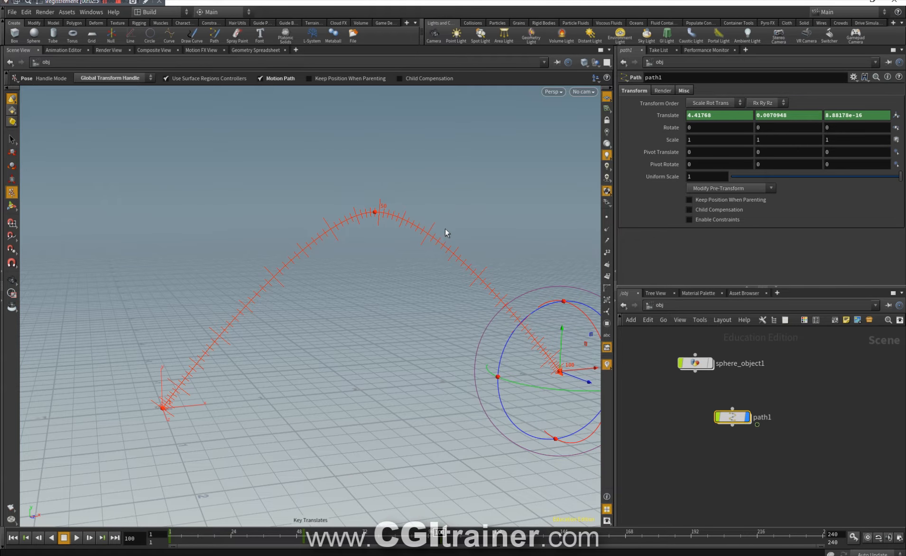
- Place sphere_object1 below path1 in the network, parent it to path1, and scrub the animation
{"action": "left_click_drag", "start_coordinate": [445, 228], "coordinate": [140, 428]}
{"action": "left_click_drag", "start_coordinate": [695, 364], "coordinate": [741, 457]}
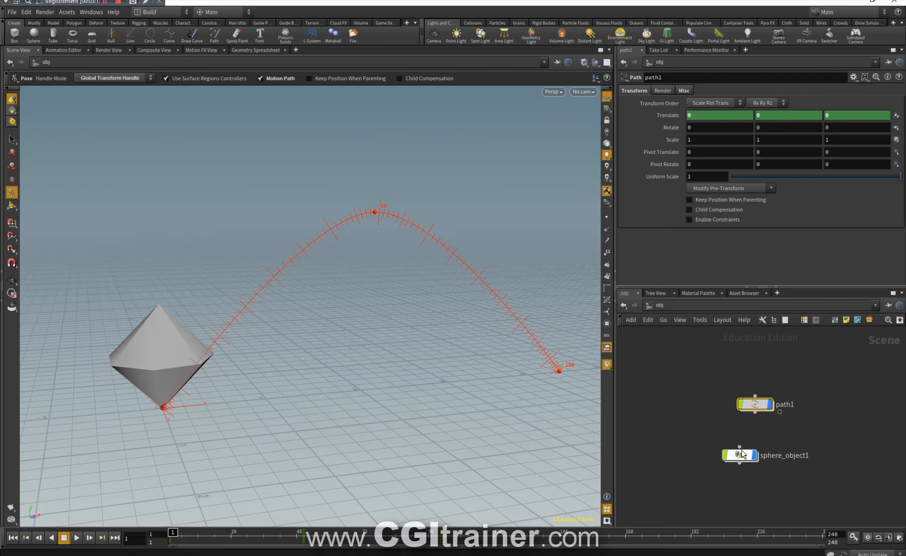
{"action": "mouse_move", "coordinate": [755, 406]}
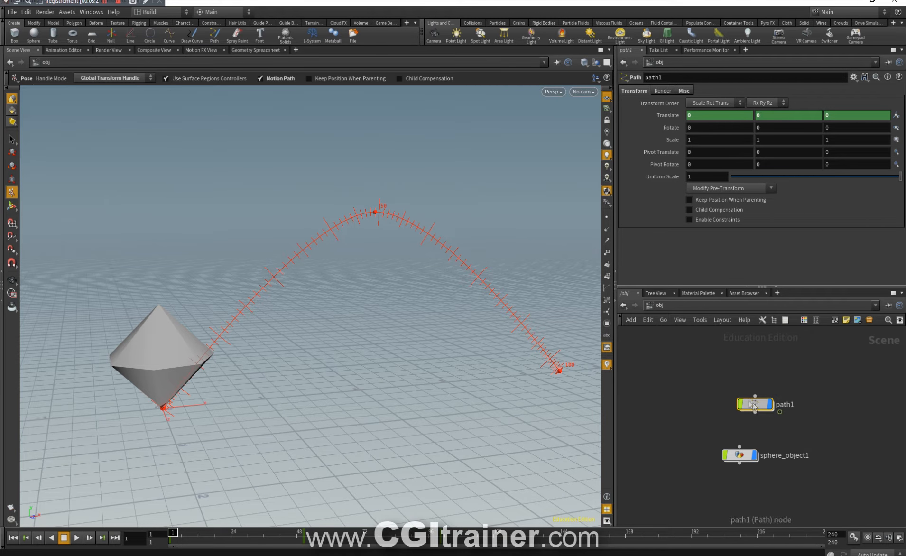
{"action": "left_click_drag", "start_coordinate": [755, 406], "coordinate": [739, 380]}
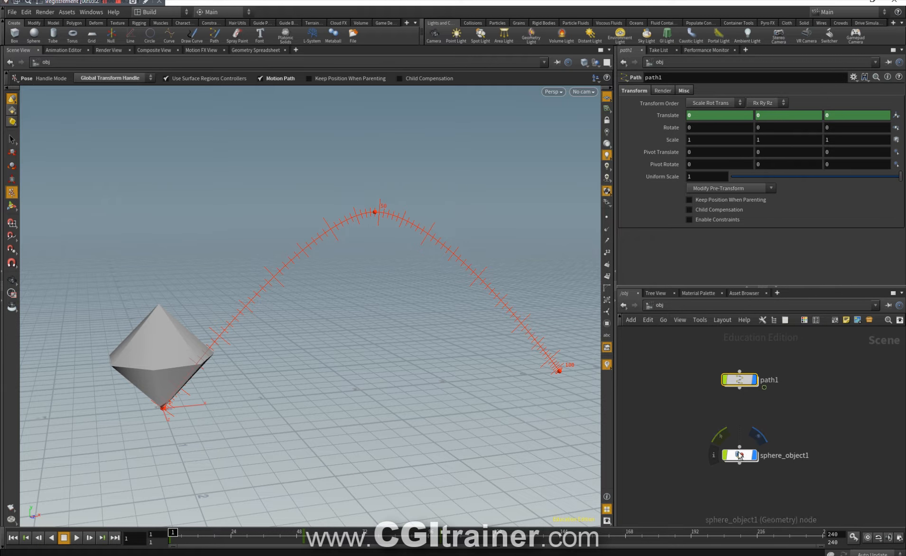
{"action": "left_click_drag", "start_coordinate": [740, 449], "coordinate": [753, 398]}
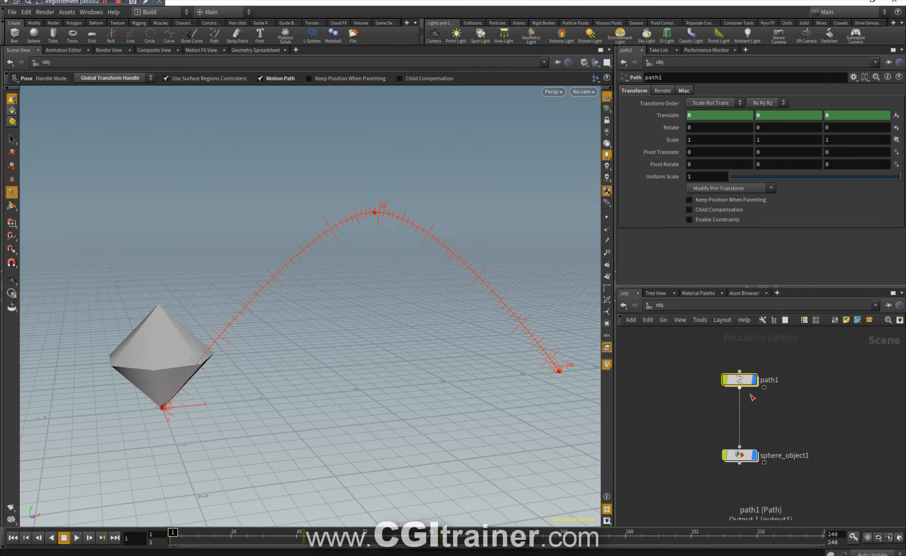
{"action": "left_click_drag", "start_coordinate": [173, 533], "coordinate": [360, 470]}
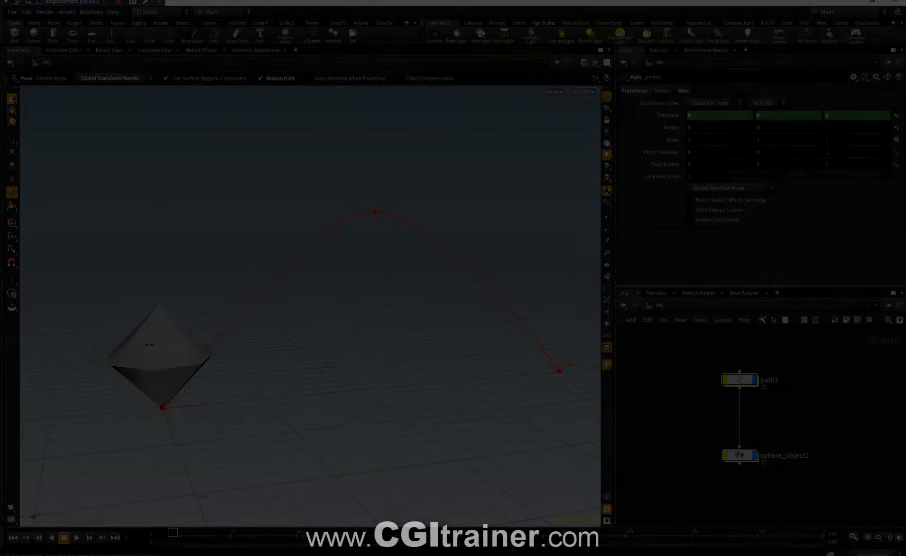
- Disconnect sphere_object1 from path1 and reconnect it as path1's child
{"action": "left_click_drag", "start_coordinate": [739, 455], "coordinate": [748, 452]}
{"action": "key", "text": "ctrl+z"}
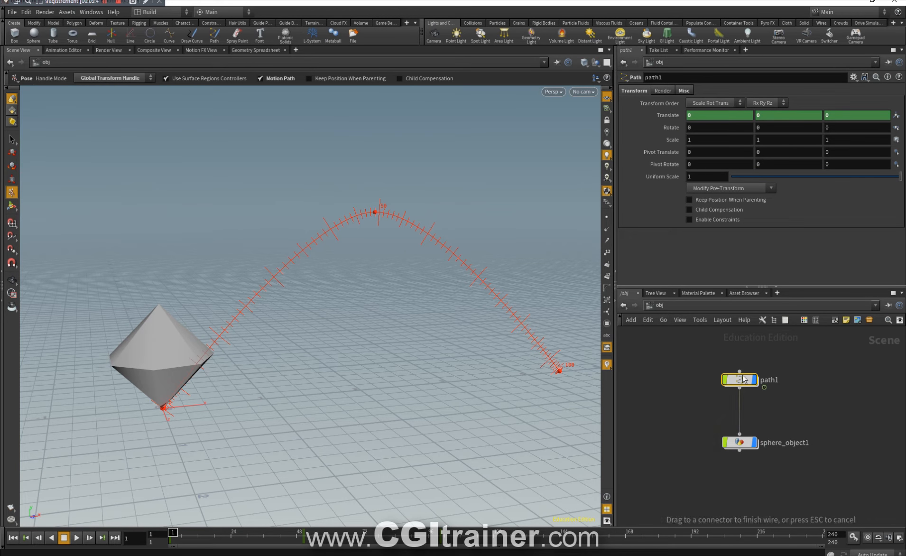
{"action": "key", "text": "y"}
{"action": "mouse_move", "coordinate": [801, 401]}
{"action": "left_mouse_down"}
{"action": "mouse_move", "coordinate": [720, 416]}
{"action": "mouse_move", "coordinate": [744, 389]}
{"action": "left_mouse_up"}
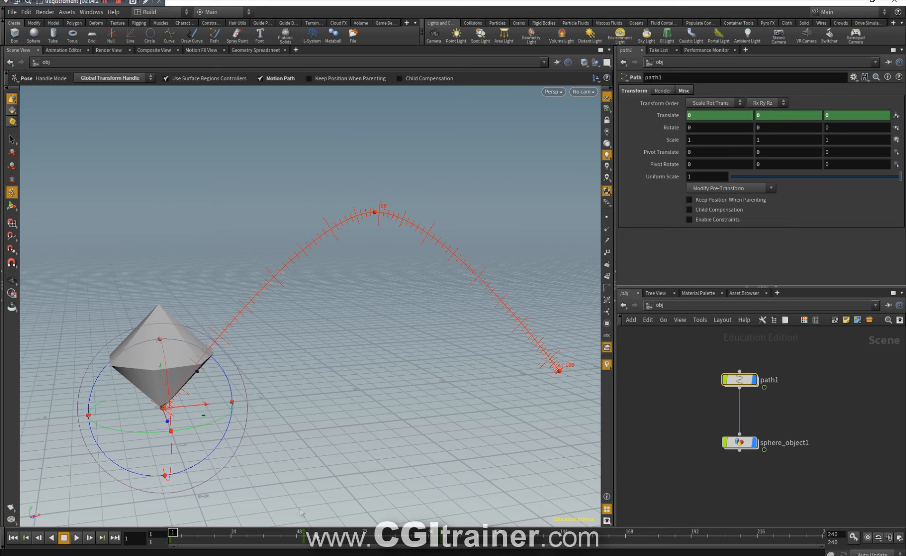
- Key path1's rotation at frame 1 with Z about -42.85 and at frame 100 with Z about -131.74
{"action": "mouse_move", "coordinate": [172, 532]}
{"action": "left_mouse_down"}
{"action": "mouse_move", "coordinate": [430, 531]}
{"action": "mouse_move", "coordinate": [183, 532]}
{"action": "mouse_move", "coordinate": [167, 544]}
{"action": "left_mouse_up"}
{"action": "key", "text": "shift+r"}
{"action": "left_click_drag", "start_coordinate": [102, 370], "coordinate": [151, 350]}
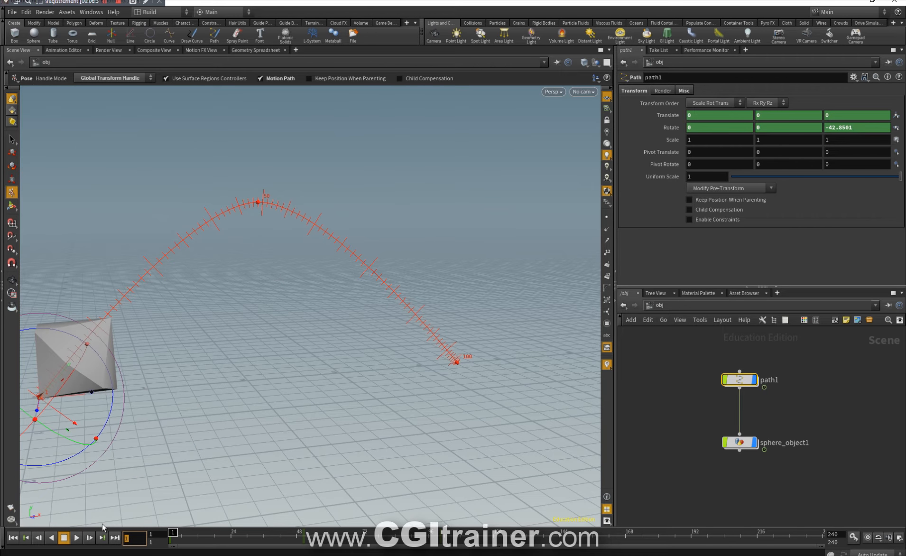
{"action": "type", "text": "100"}
{"action": "key", "text": "Return"}
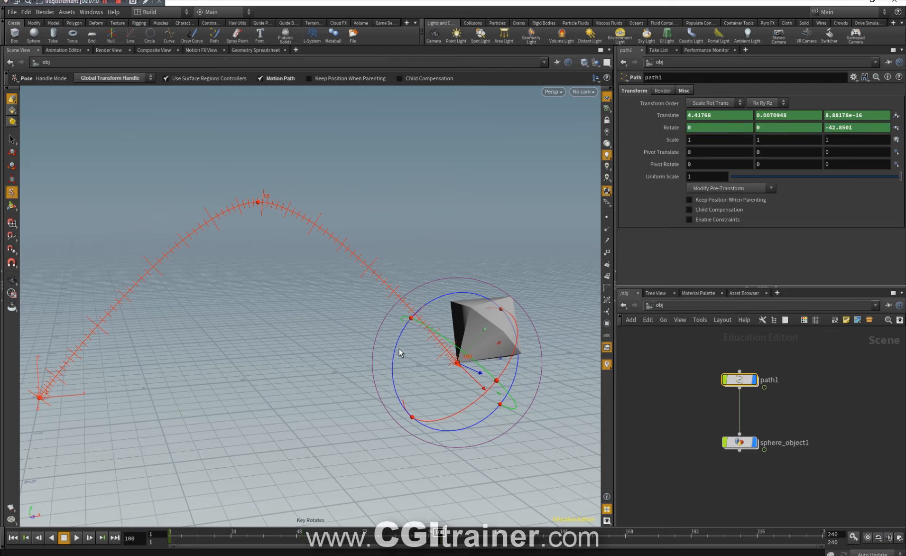
{"action": "left_click_drag", "start_coordinate": [392, 377], "coordinate": [440, 179]}
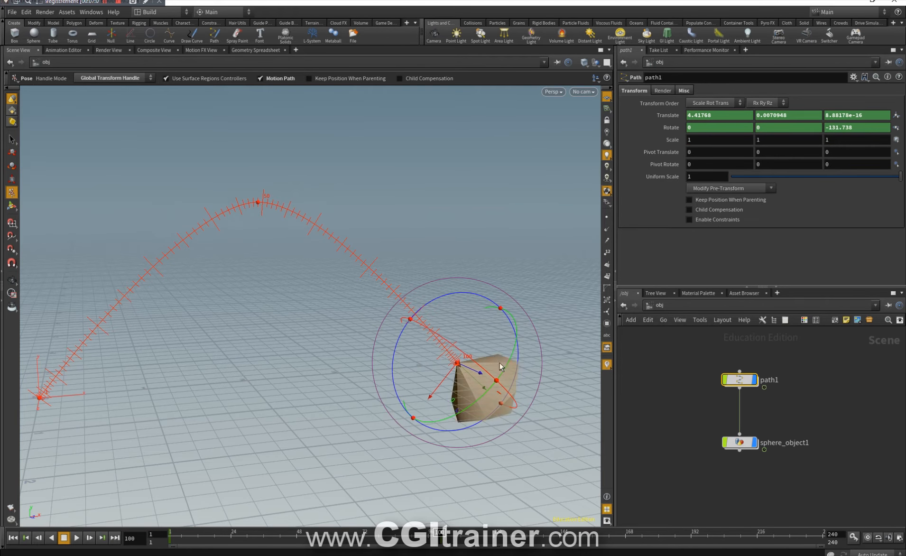
{"action": "left_click_drag", "start_coordinate": [496, 361], "coordinate": [518, 363]}
{"action": "left_click_drag", "start_coordinate": [439, 533], "coordinate": [389, 503]}
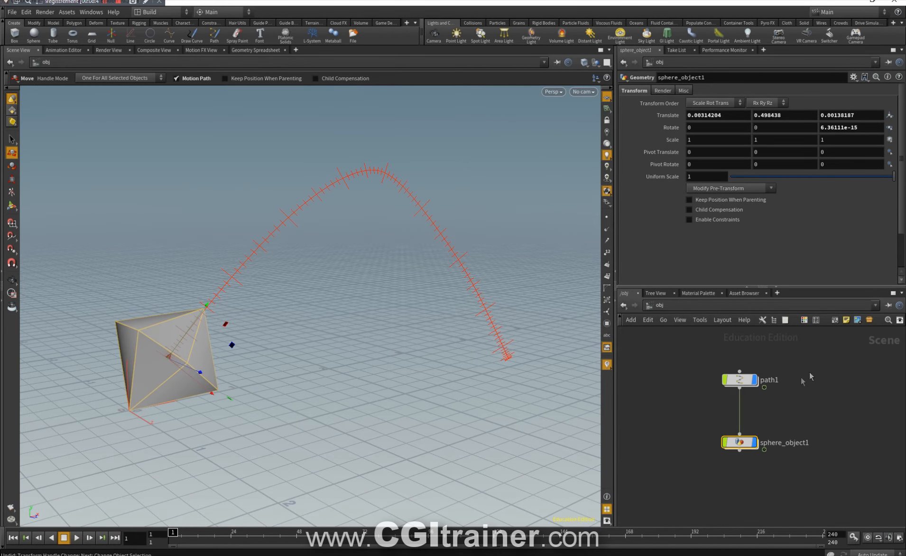
- Show the tangents on path1's motion path and lengthen the tangent at the frame 50 key
{"action": "left_click", "coordinate": [740, 379]}
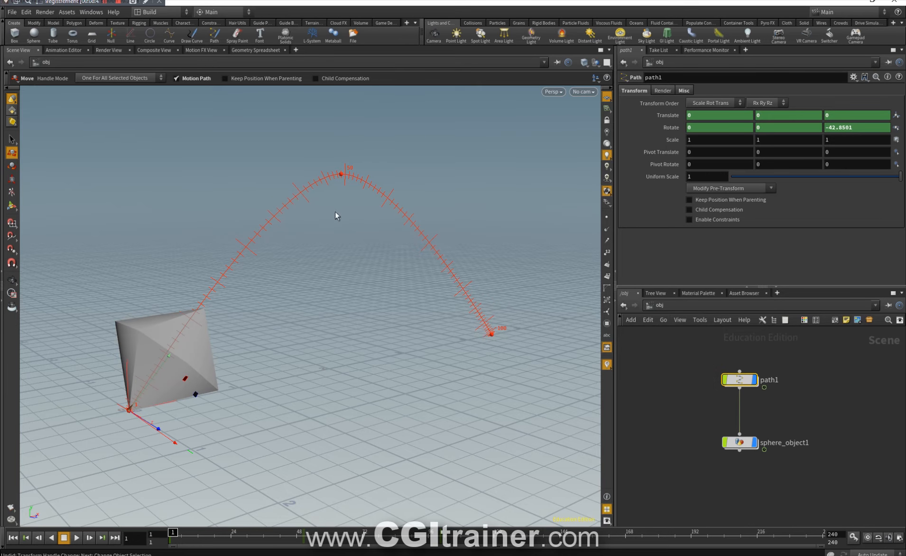
{"action": "left_click", "coordinate": [739, 443]}
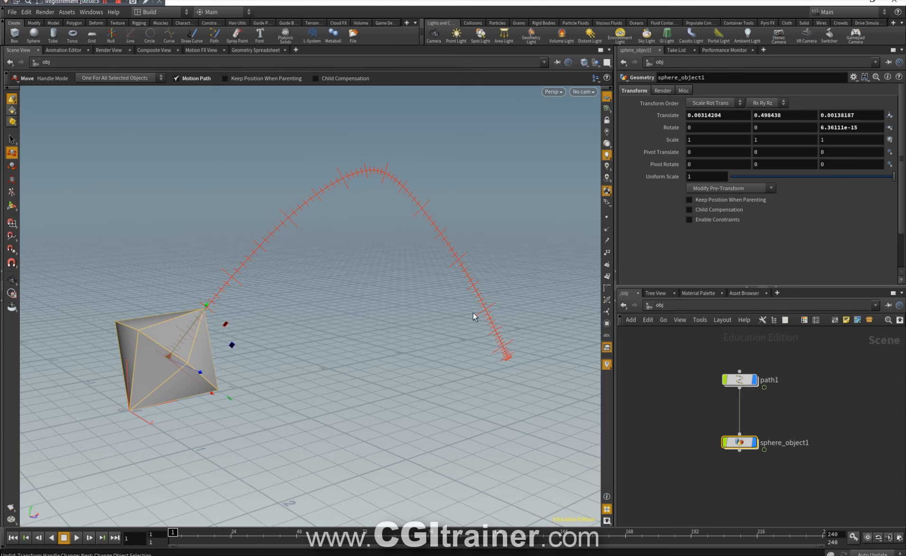
{"action": "left_click", "coordinate": [740, 381]}
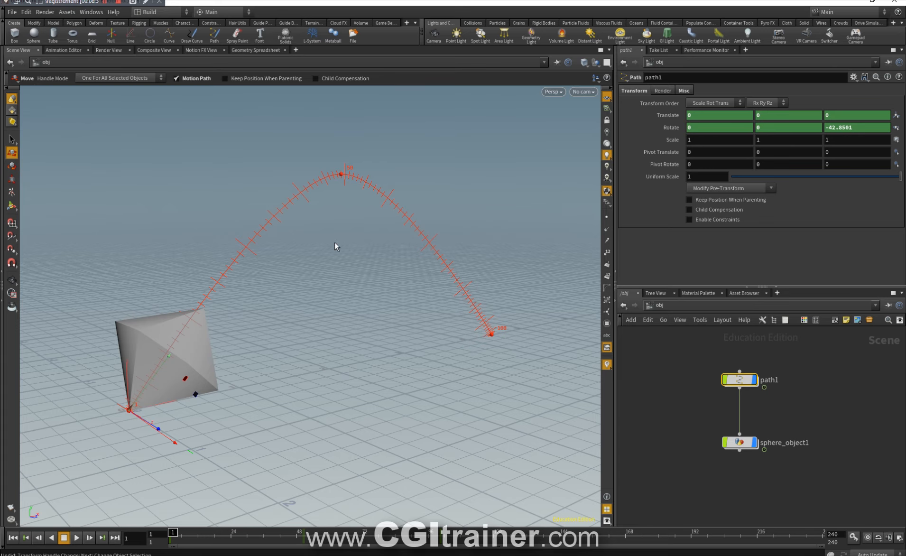
{"action": "right_click", "coordinate": [341, 173]}
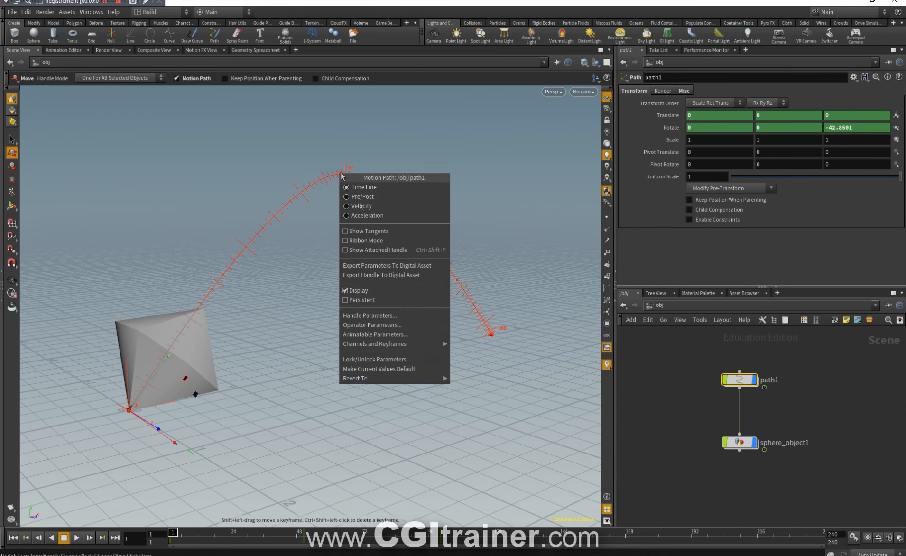
{"action": "left_click", "coordinate": [366, 232]}
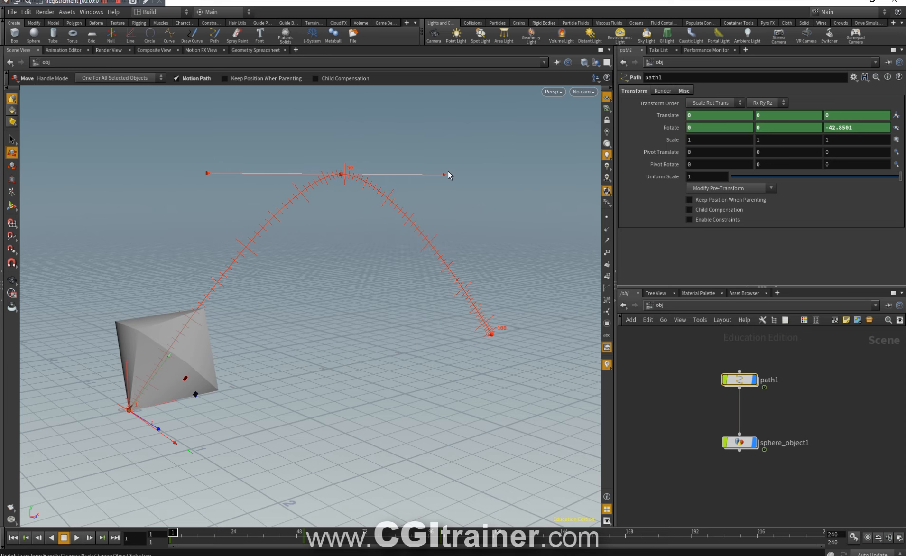
{"action": "left_click_drag", "start_coordinate": [441, 175], "coordinate": [462, 172]}
- Make path1's motion path display persistent and turn off the motion path of sphere_object1
{"action": "right_click", "coordinate": [341, 174]}
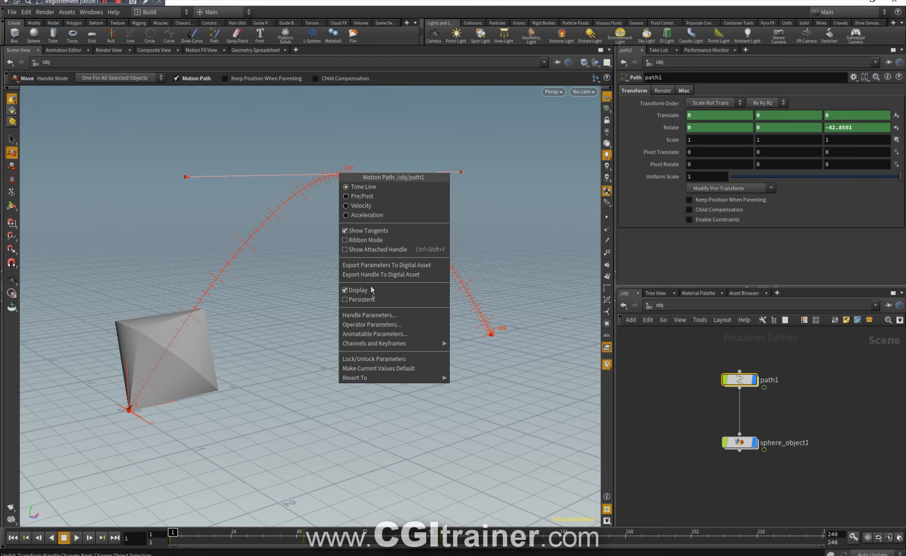
{"action": "left_click", "coordinate": [361, 300]}
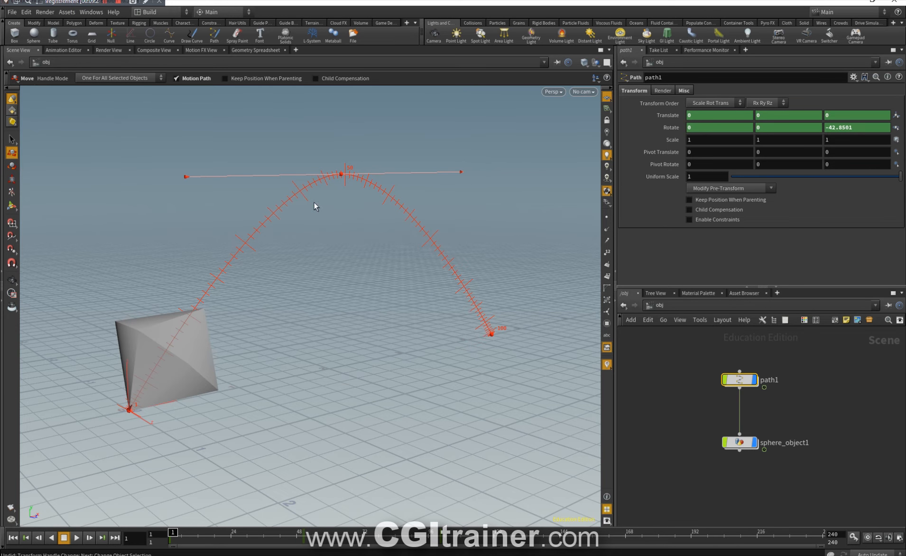
{"action": "left_click", "coordinate": [739, 443]}
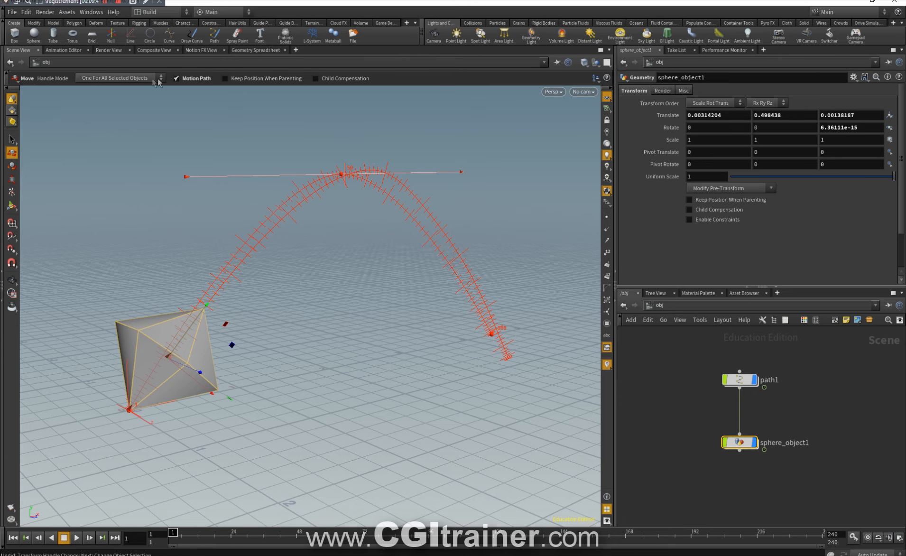
{"action": "left_click", "coordinate": [194, 79]}
- Widen the arc of path1's motion path by stretching its frame 50 tangent further outward
{"action": "left_click_drag", "start_coordinate": [459, 171], "coordinate": [516, 161]}
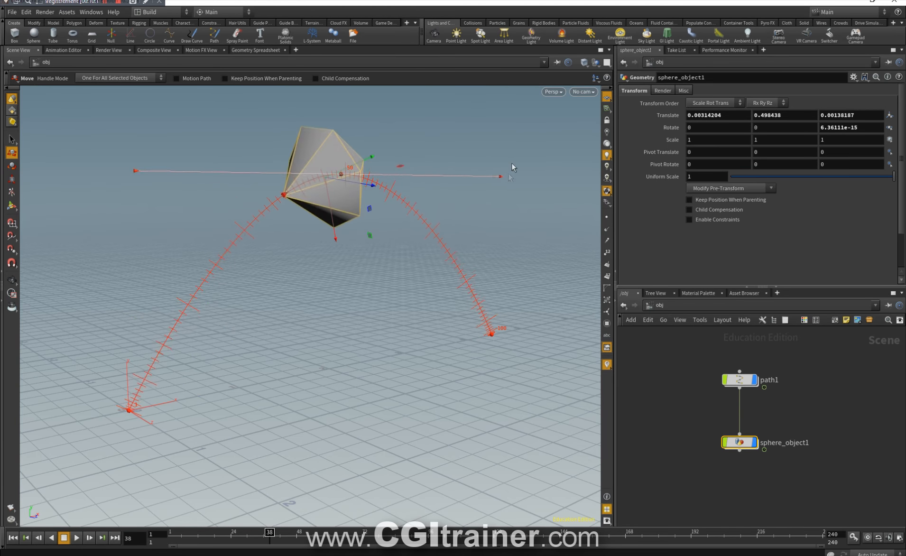
{"action": "left_click_drag", "start_coordinate": [512, 163], "coordinate": [424, 128]}
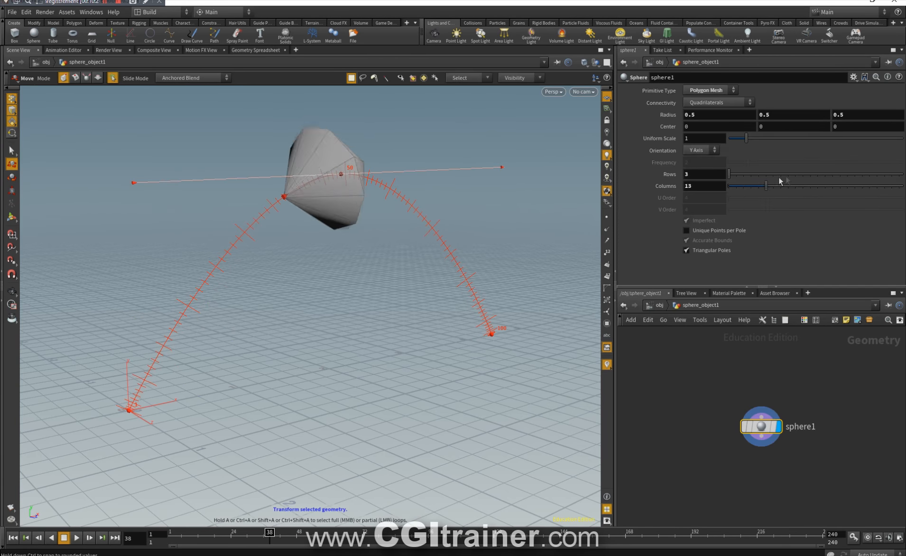
- At frame 1, keyframe sphere1's Rows at 3 and Columns at 9
{"action": "left_click_drag", "start_coordinate": [781, 181], "coordinate": [787, 179]}
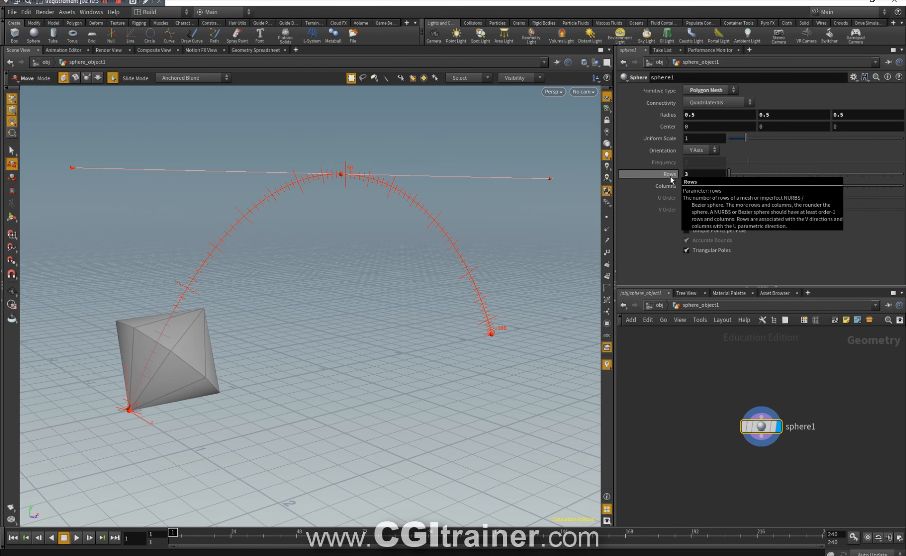
{"action": "right_click", "coordinate": [671, 176]}
{"action": "left_click", "coordinate": [663, 174]}
{"action": "left_click", "coordinate": [663, 174], "text": "alt"}
{"action": "left_click", "coordinate": [668, 185], "text": "alt"}
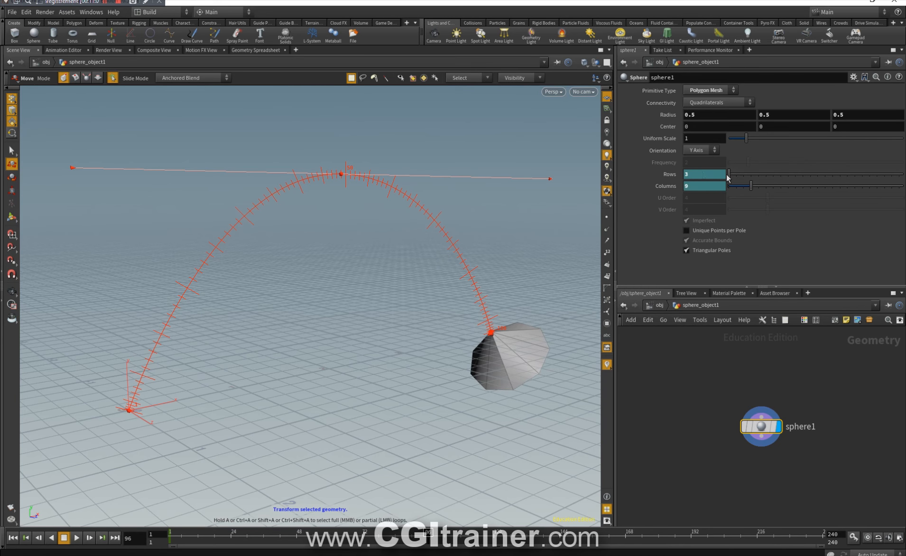
- At frame 96, raise sphere1's row and column counts, keyframe both, and scrub back along the timeline
{"action": "left_click_drag", "start_coordinate": [728, 175], "coordinate": [851, 185]}
{"action": "left_click", "coordinate": [664, 175], "text": "alt"}
{"action": "left_click", "coordinate": [673, 186], "text": "alt"}
{"action": "left_click_drag", "start_coordinate": [429, 537], "coordinate": [237, 537]}
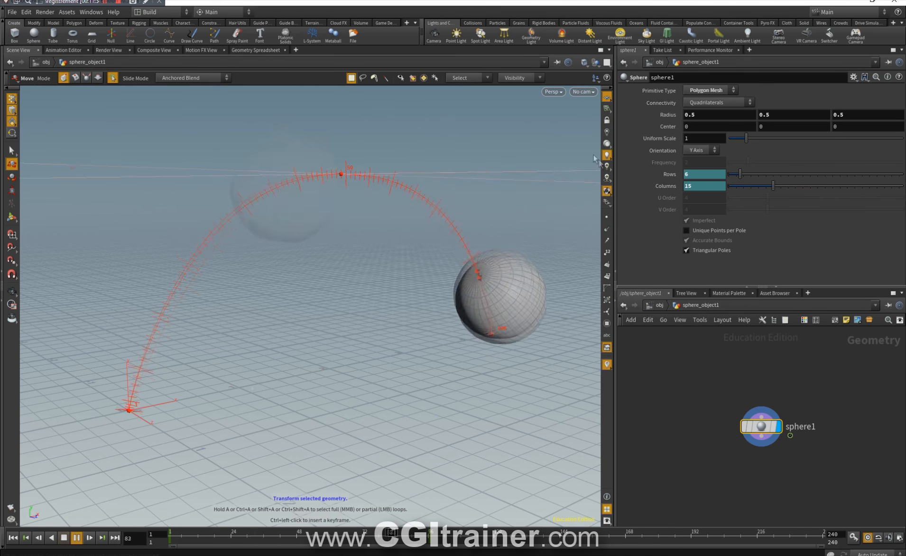
- While the animation plays, reshape the motion path by swinging the tangent handle of the frame 50 key
{"action": "left_click_drag", "start_coordinate": [594, 159], "coordinate": [520, 46]}
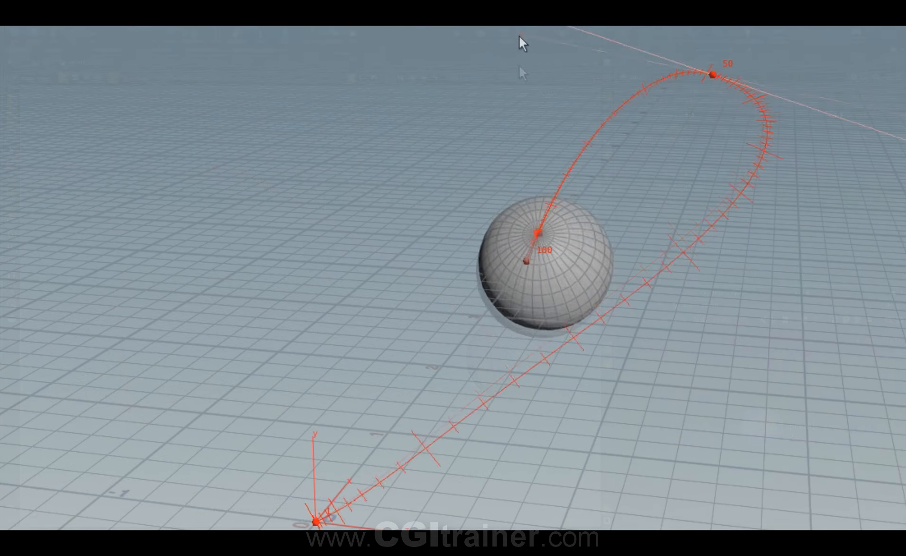
{"action": "left_click_drag", "start_coordinate": [519, 35], "coordinate": [765, 364]}
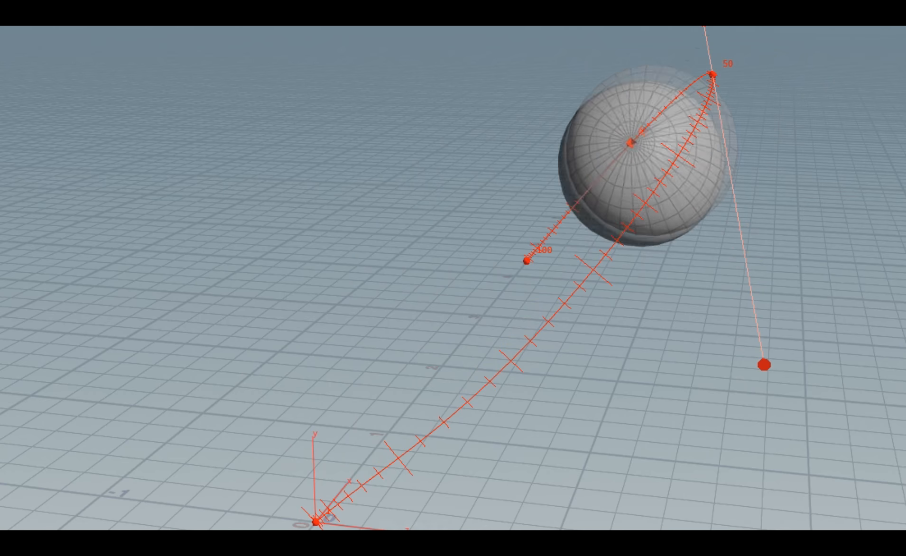